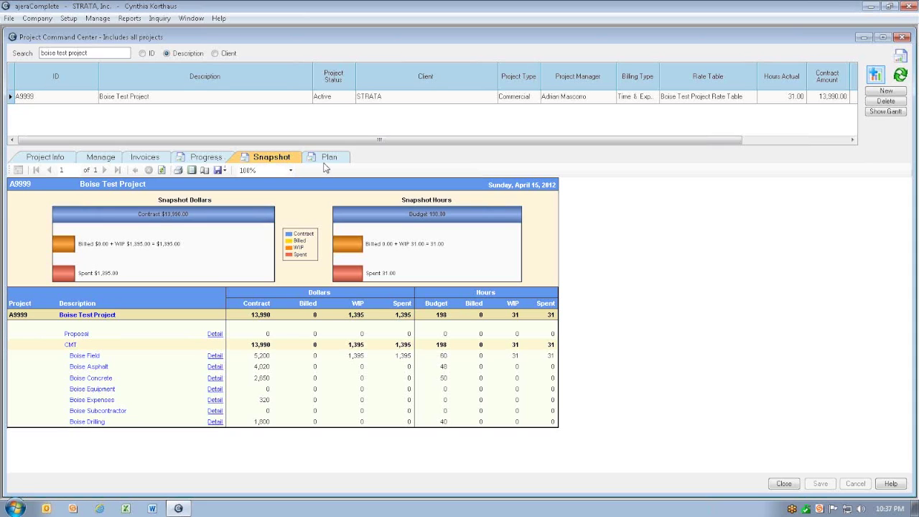
View the project's progress report, and give the Boise Field phase an estimated start of 04/09/12 and estimated completion of 04/30/12
click(191, 160)
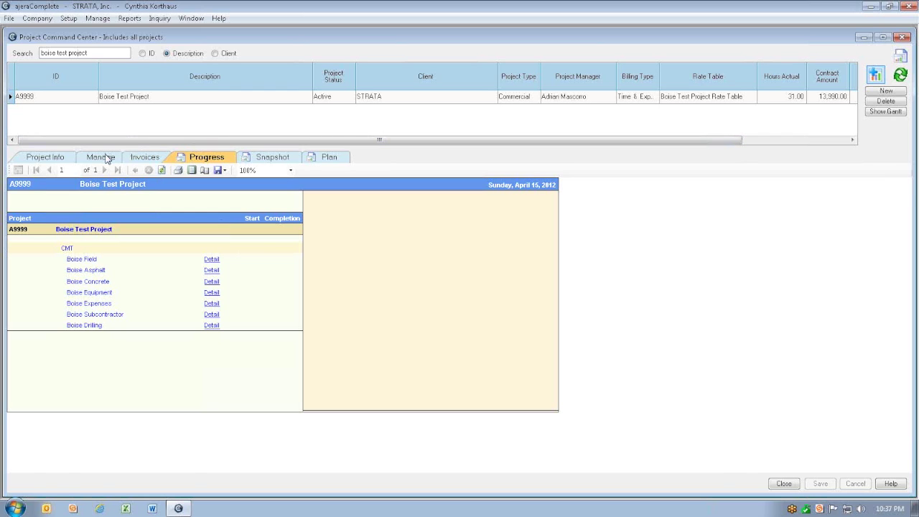
click(106, 159)
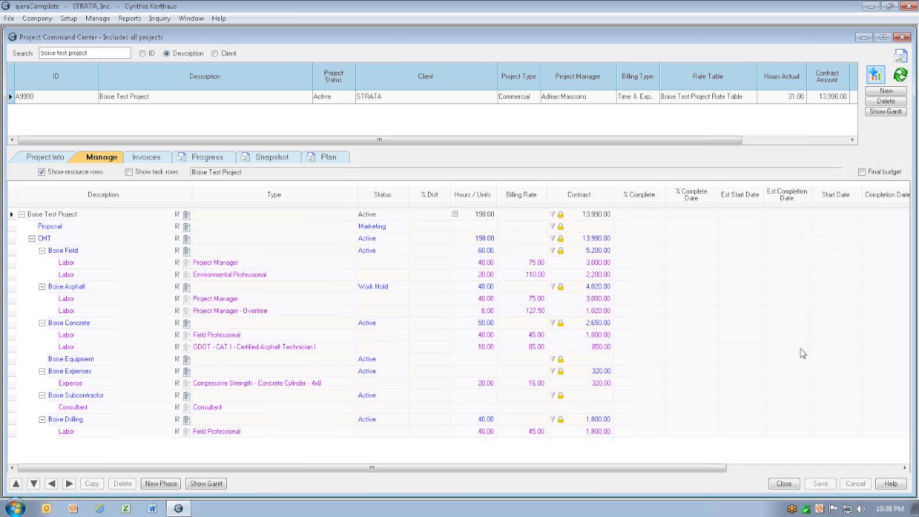
click(745, 252)
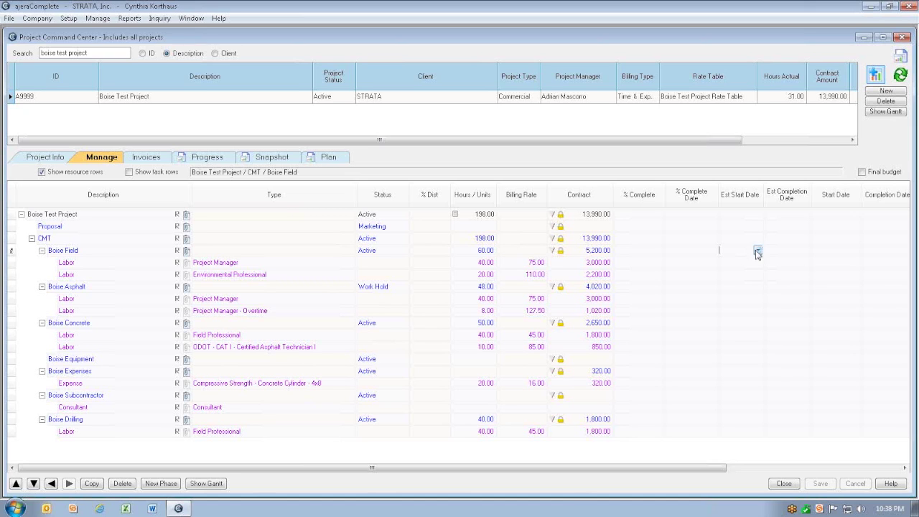
click(757, 251)
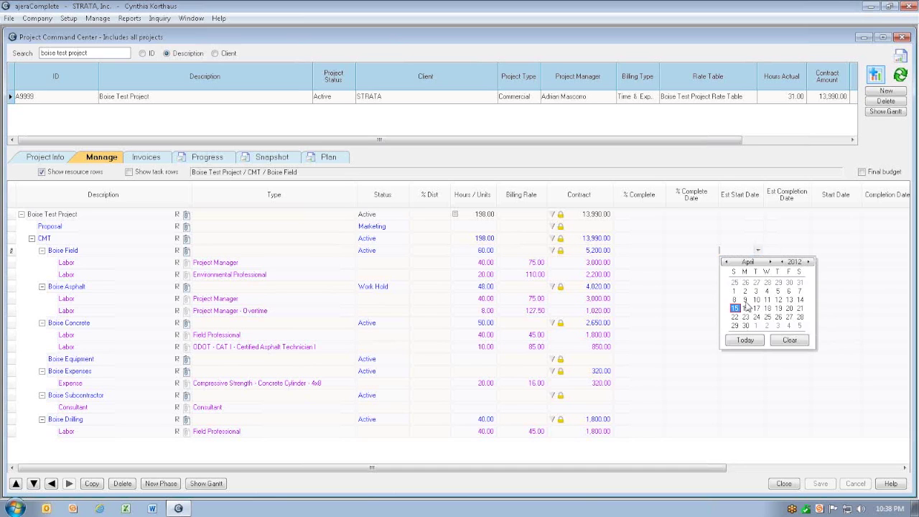
click(745, 300)
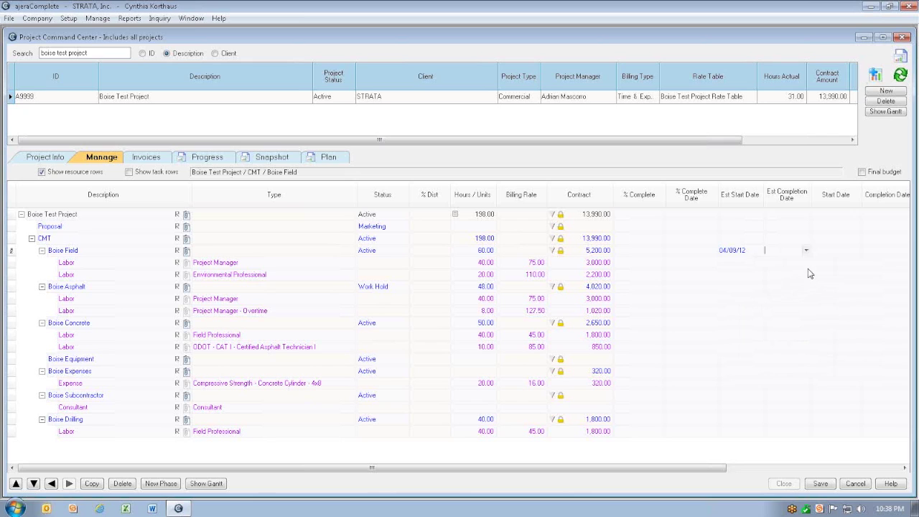
key(Up)
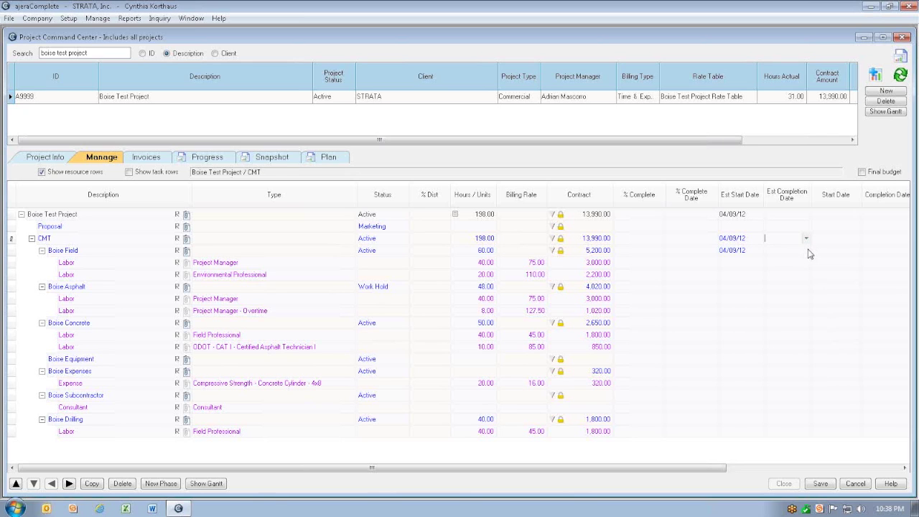
click(806, 250)
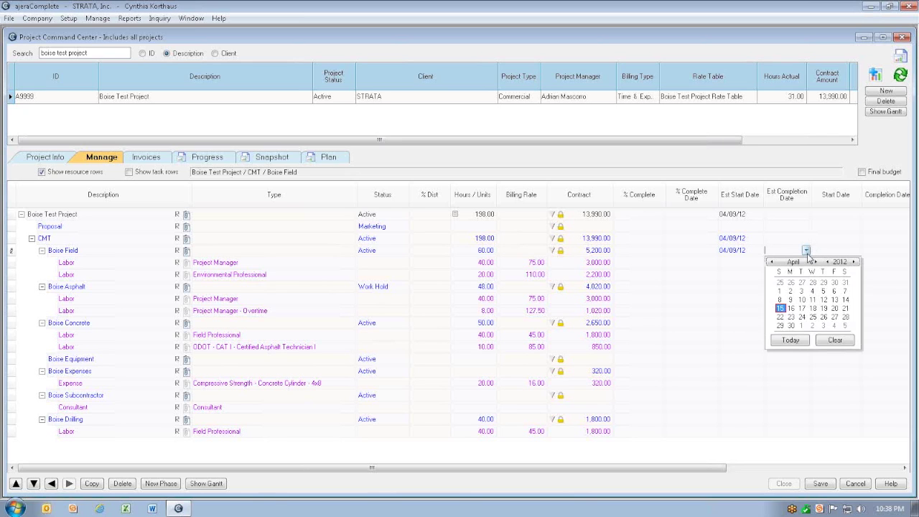
click(792, 326)
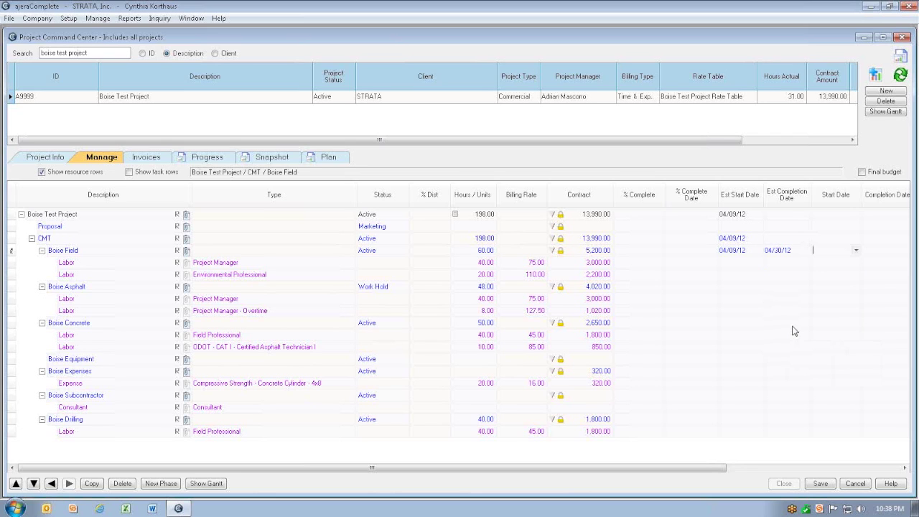
Set the Boise Asphalt phase's estimated start date to 04/09/12 and estimated completion date to 04/23/12
click(747, 288)
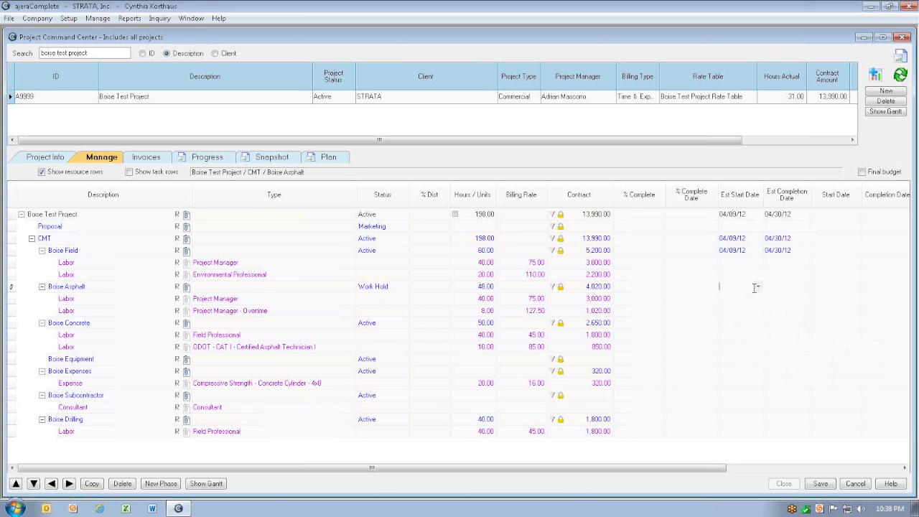
click(757, 287)
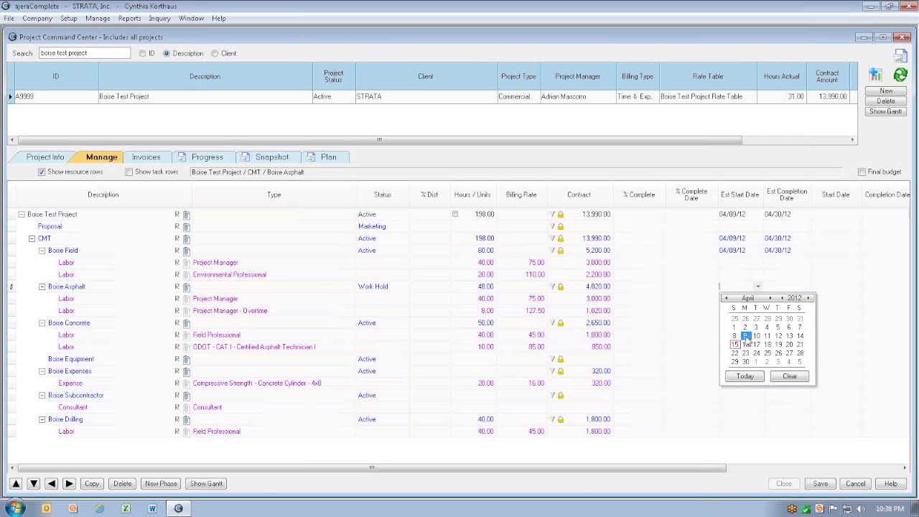
click(744, 335)
click(805, 287)
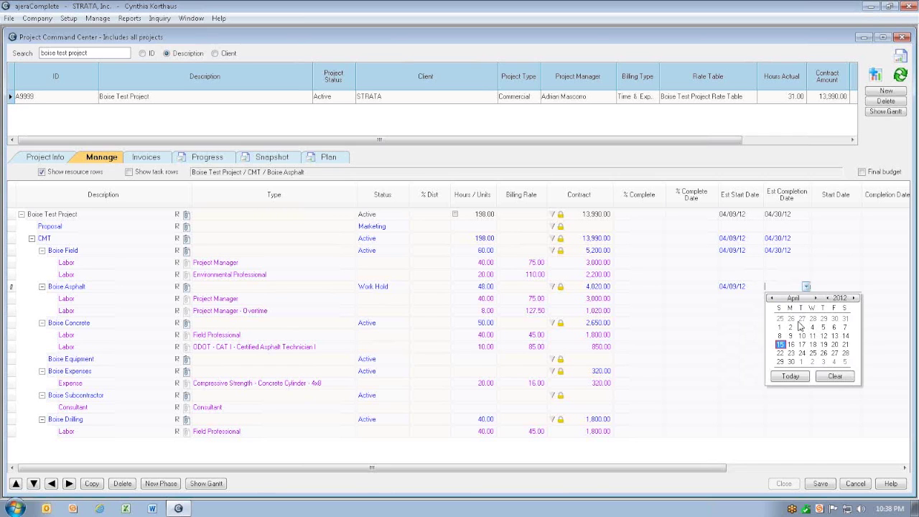
click(792, 358)
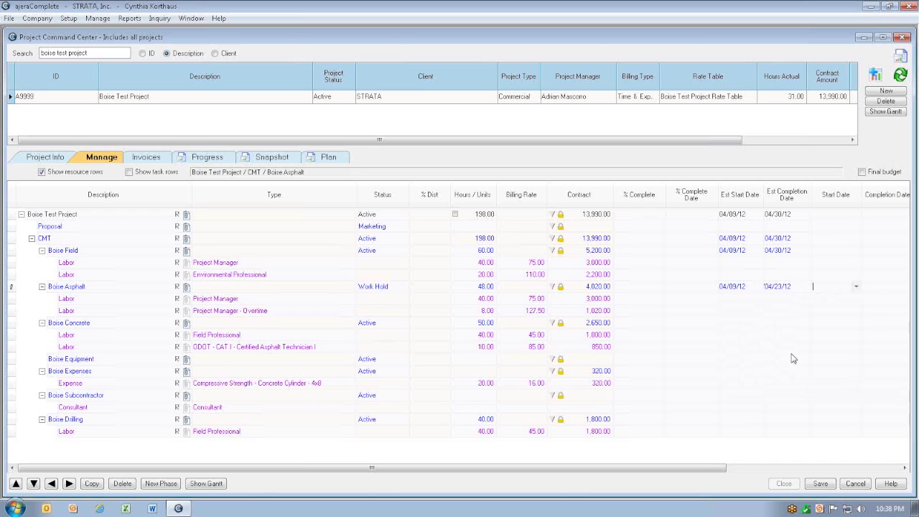
click(758, 336)
click(758, 335)
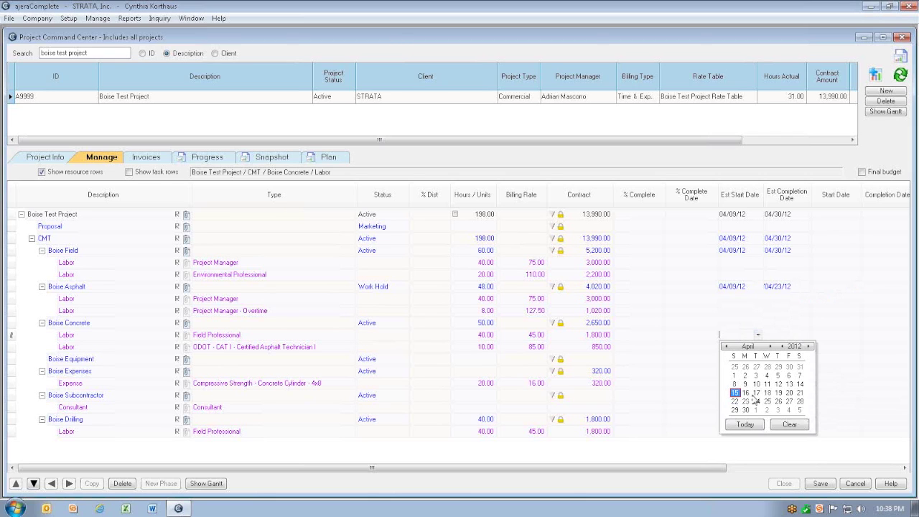
click(789, 393)
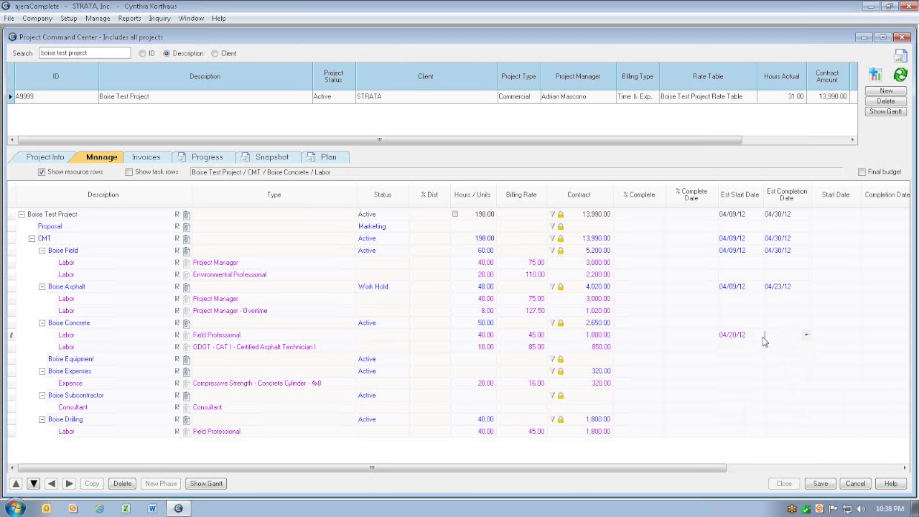
click(732, 334)
key(Delete)
Set the Boise Concrete phase's estimated start date to 04/20/12 and estimated completion date to 05/04/12
click(736, 323)
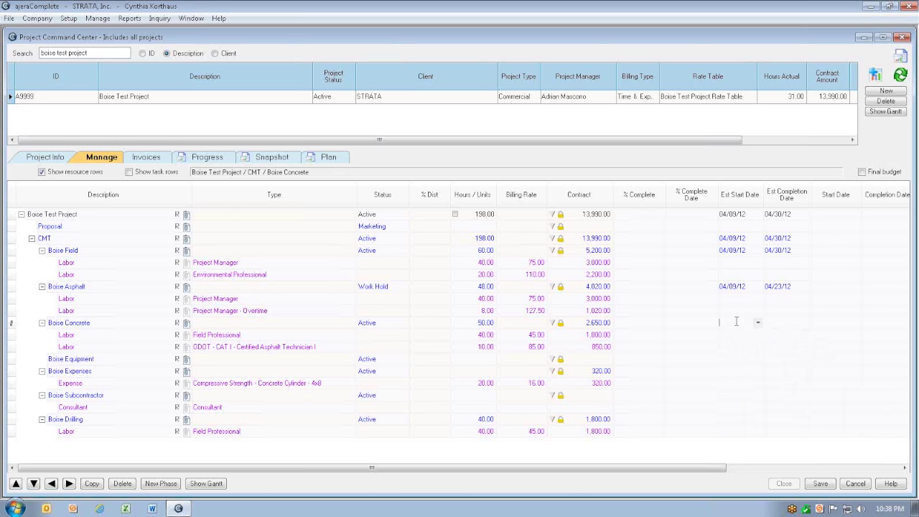
click(757, 322)
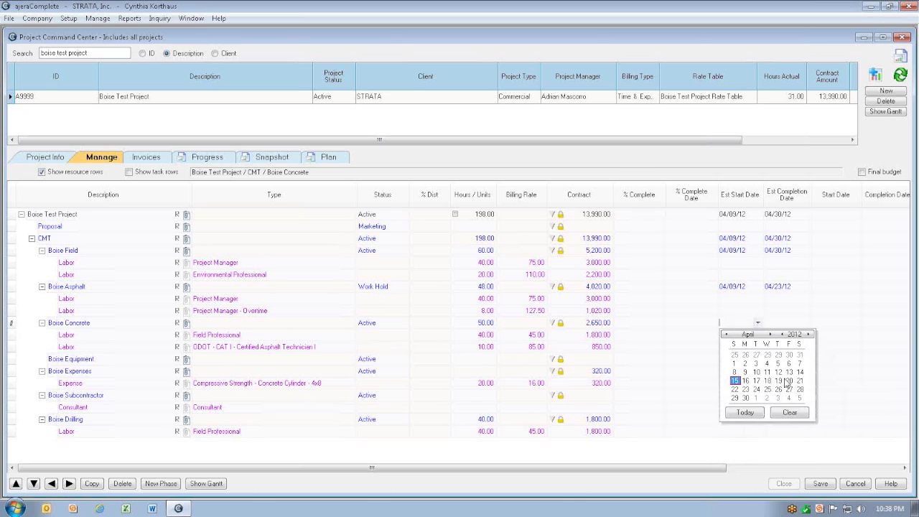
click(788, 380)
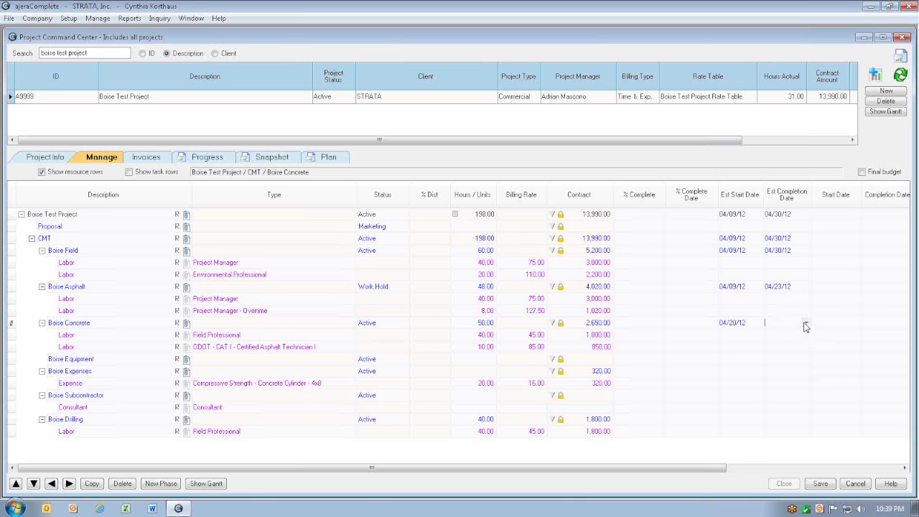
click(805, 324)
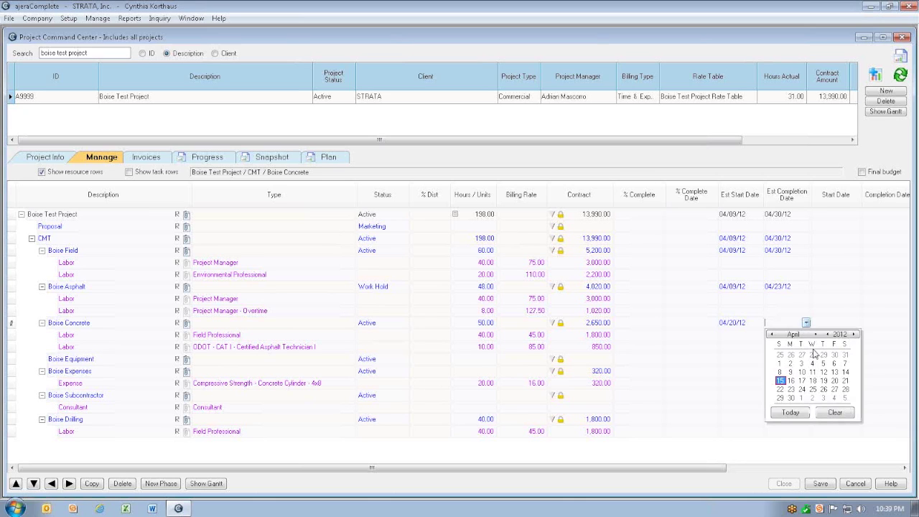
click(834, 399)
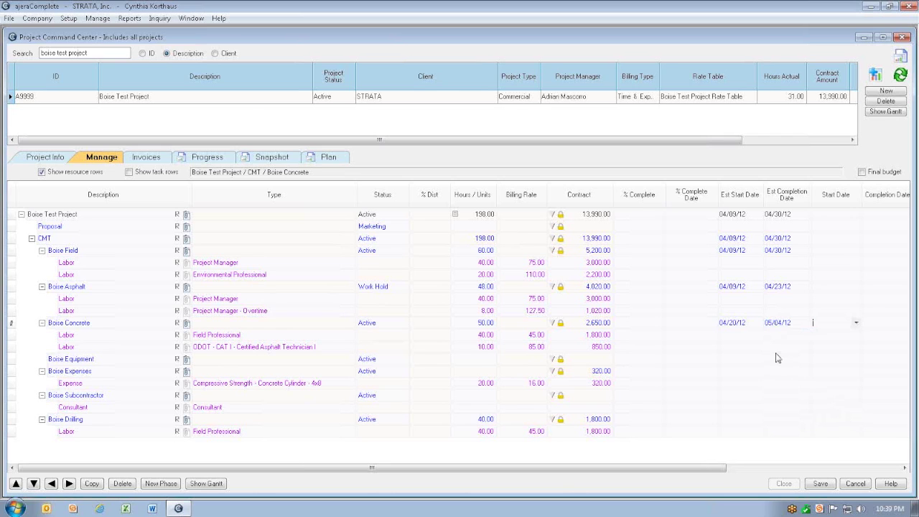
click(743, 372)
click(745, 384)
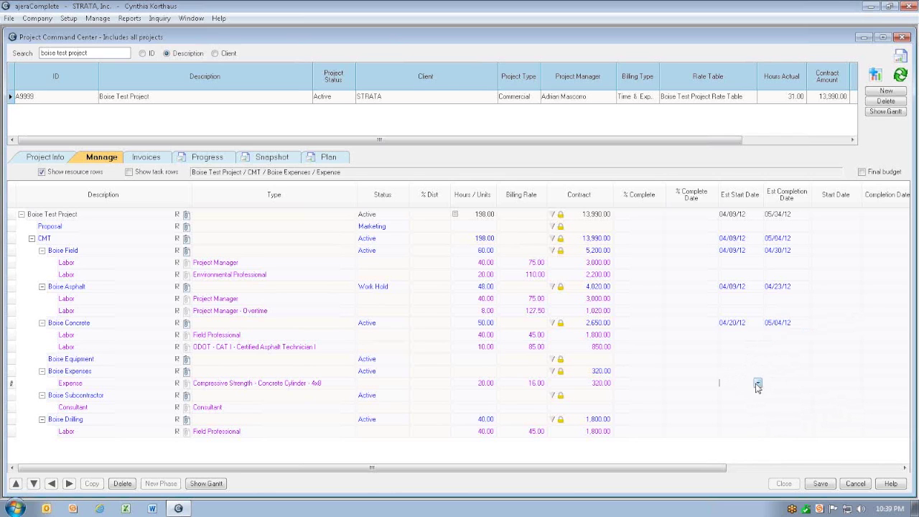
click(757, 384)
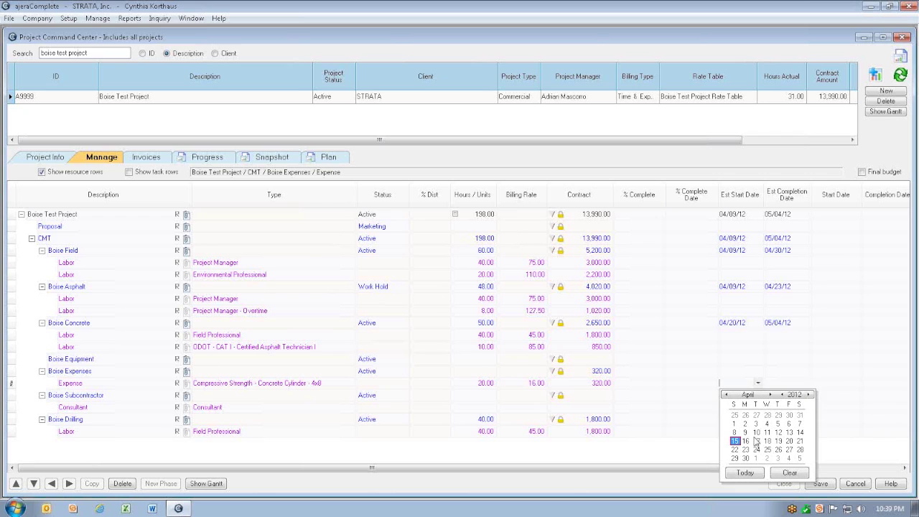
click(789, 440)
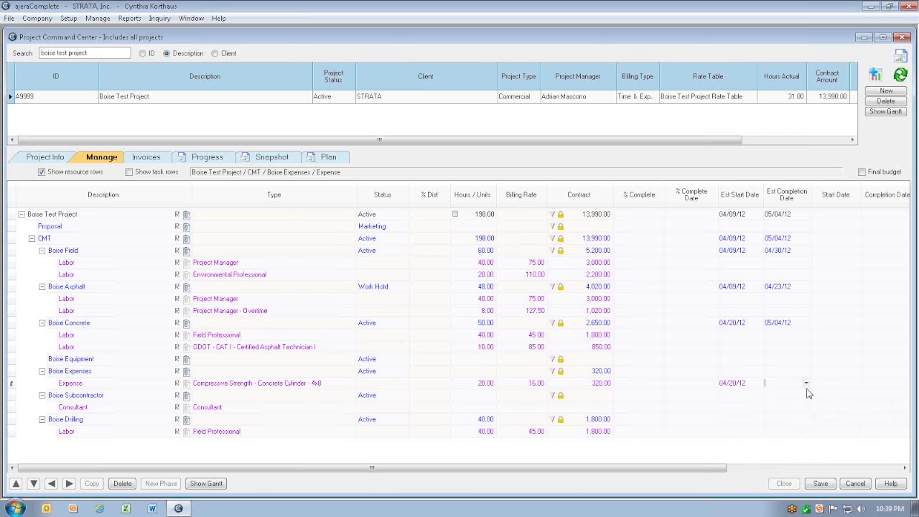
click(723, 388)
key(Delete)
Set the Boise Expenses phase's estimated start date to 04/20/12 and estimated completion date to 05/04/12
click(737, 373)
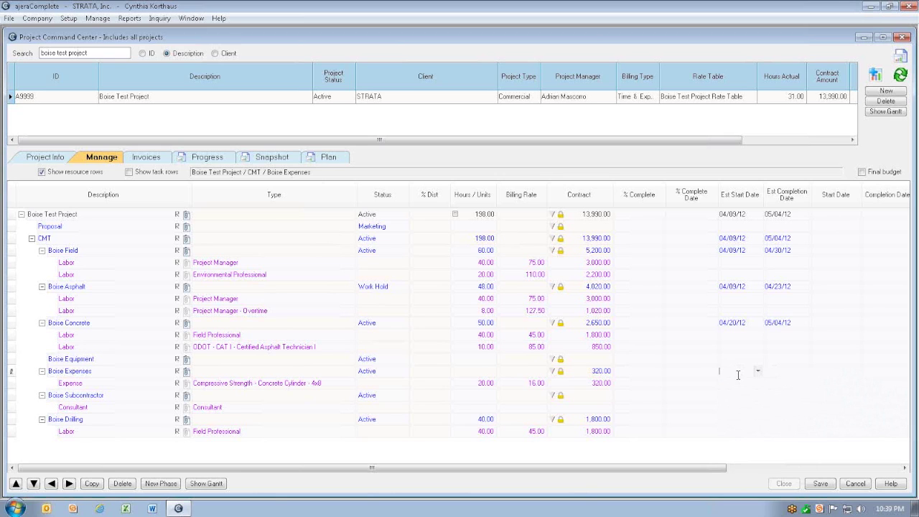
text(04/20/12)
click(805, 371)
click(806, 372)
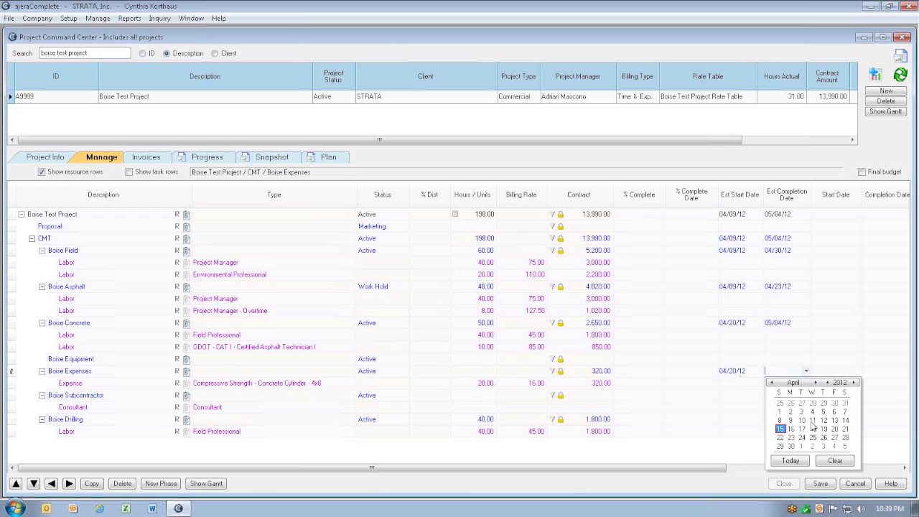
click(834, 447)
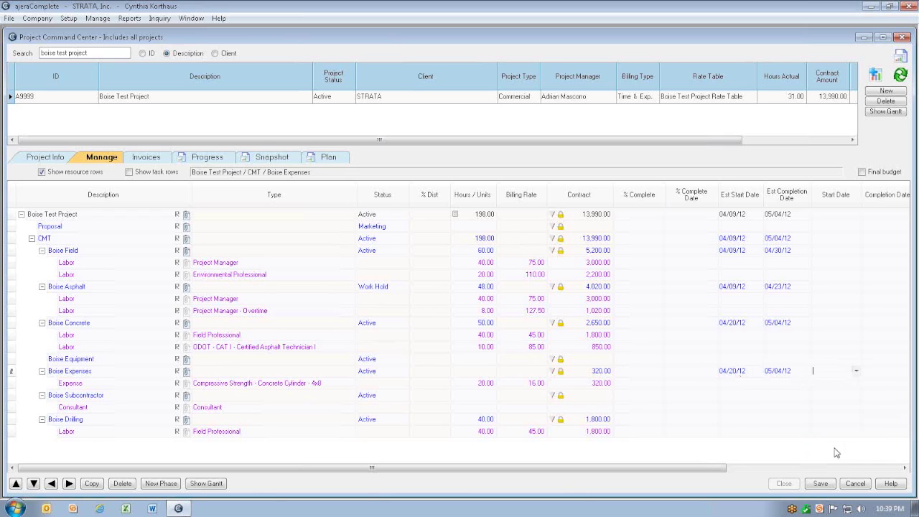
Set the Boise Drilling phase's estimated dates to 04/18/12 for start and 04/25/12 for completion, and save the project
click(743, 396)
click(734, 419)
click(757, 420)
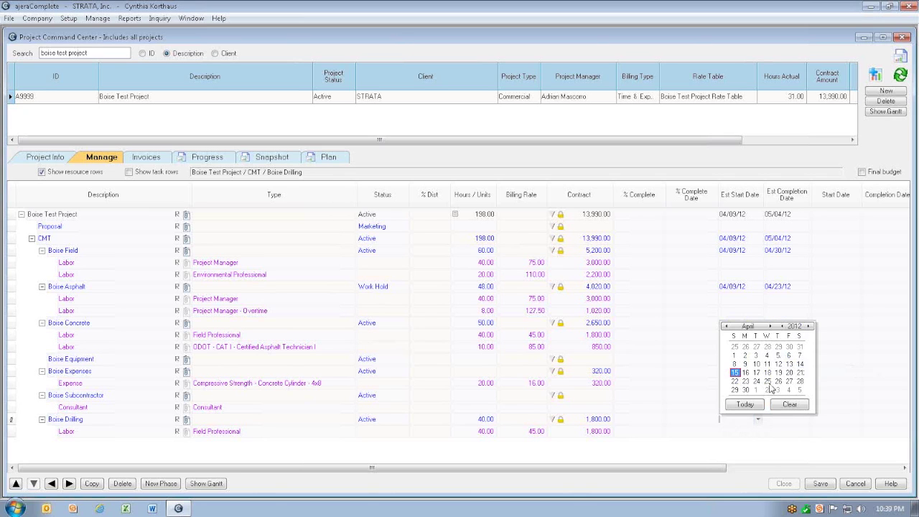
click(766, 372)
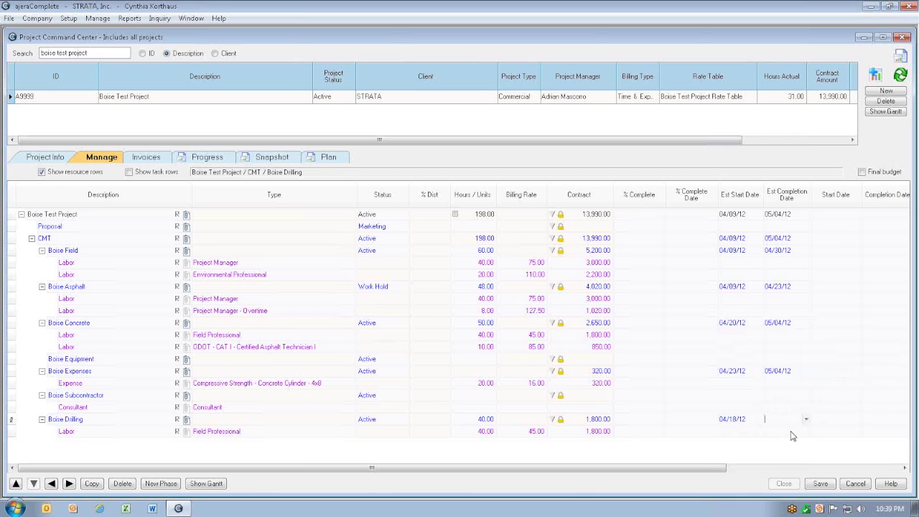
click(806, 419)
click(813, 382)
click(815, 483)
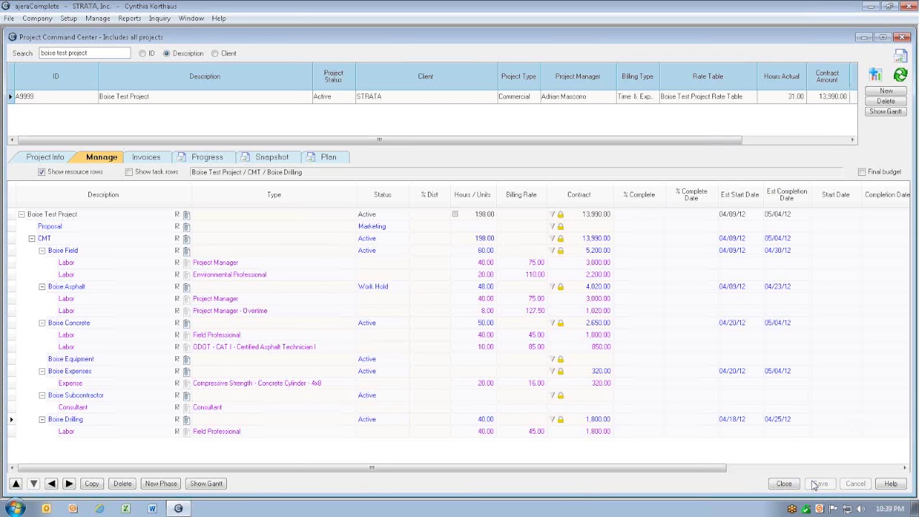
Save the Boise Field phase as 20 percent complete and view the project's progress report
click(193, 160)
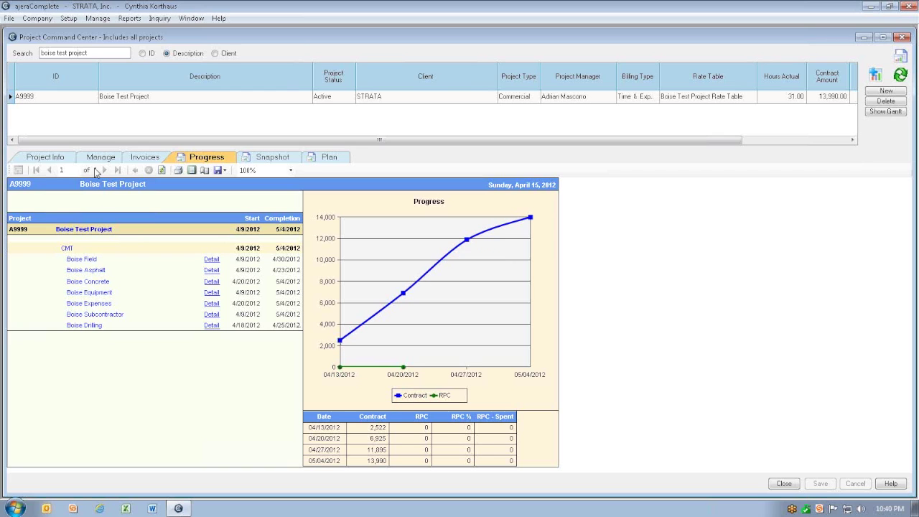
click(101, 158)
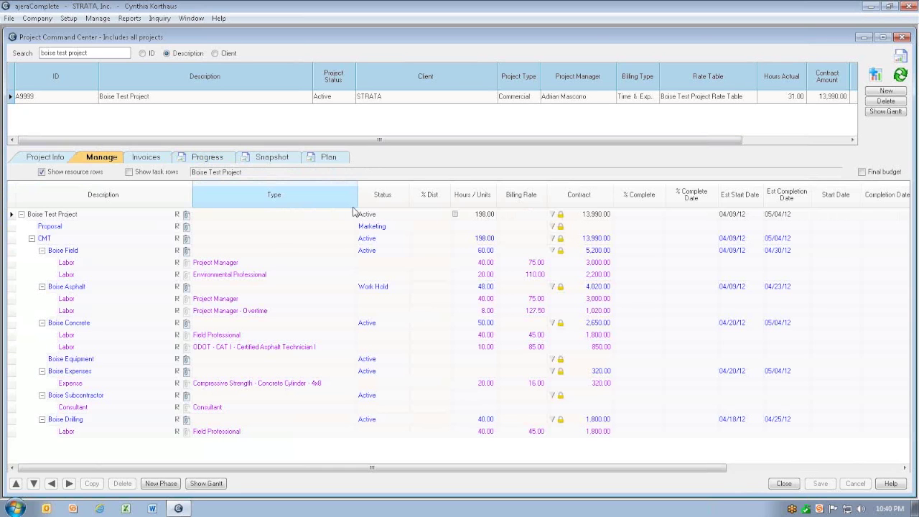
click(646, 251)
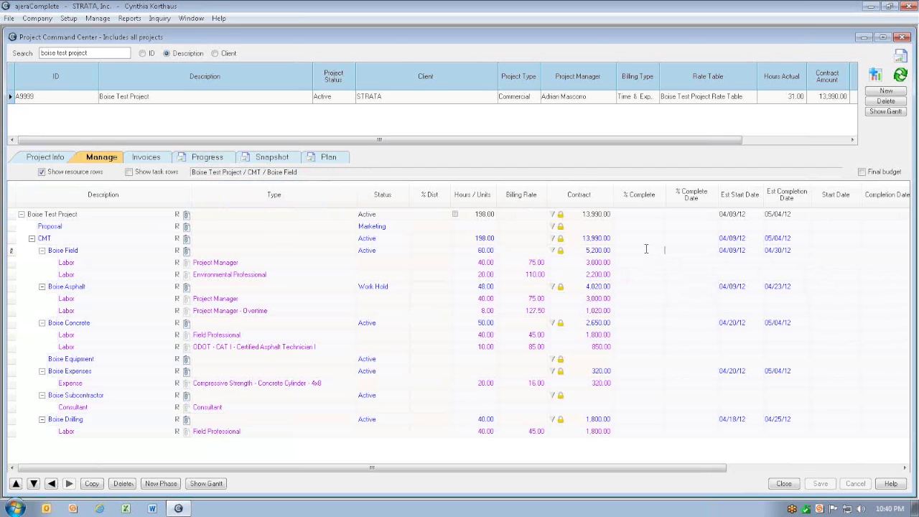
text(20)
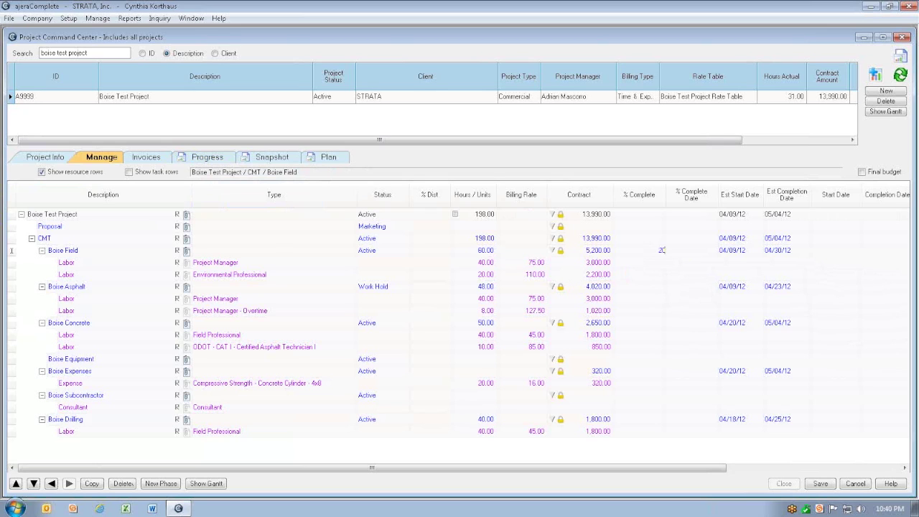
key(Tab)
click(620, 216)
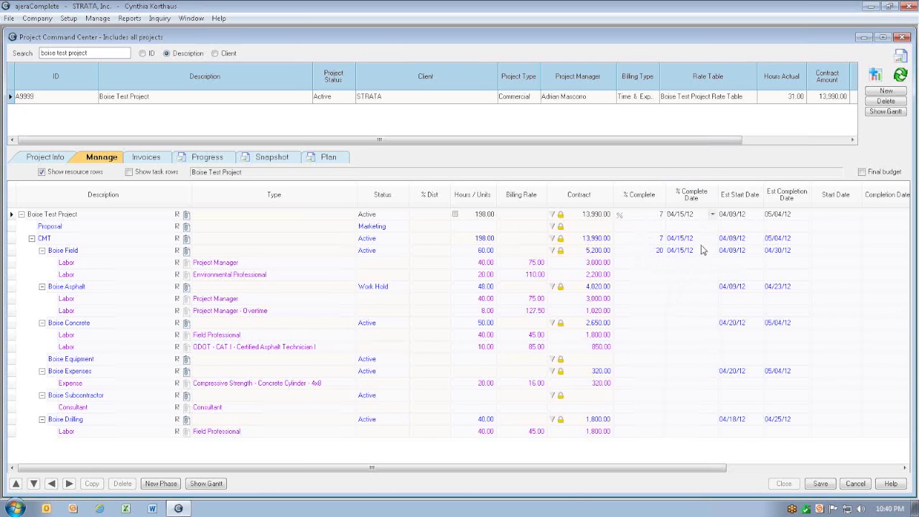
click(819, 484)
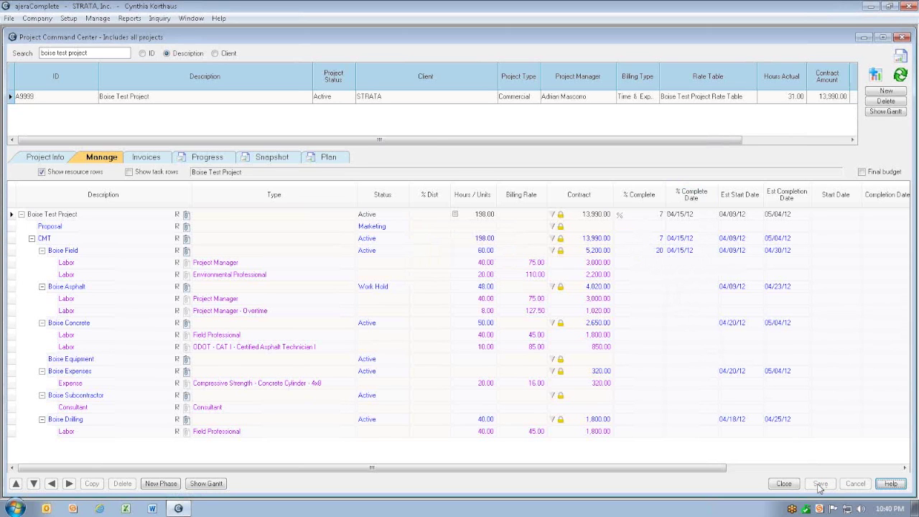
click(206, 162)
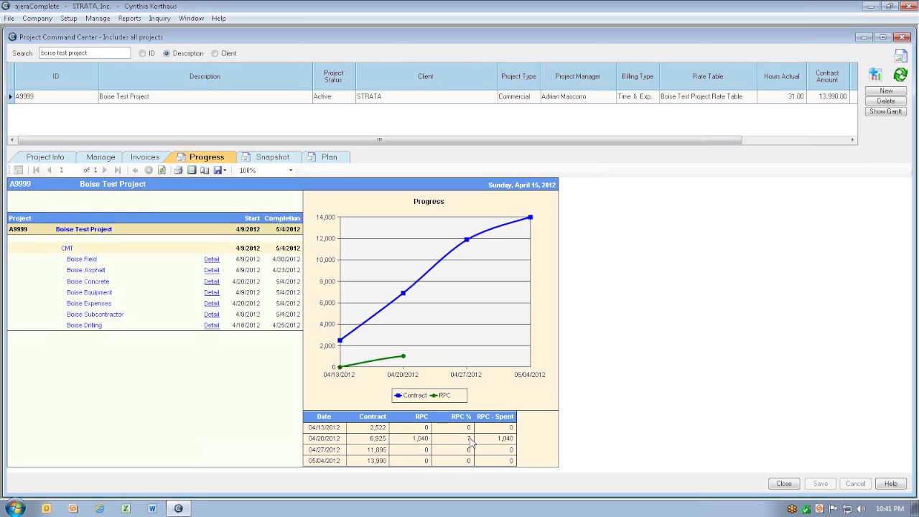
Check in the Project Command Center customization that the phase grid shows the RPC percent-complete columns and the estimated and actual date columns
click(93, 158)
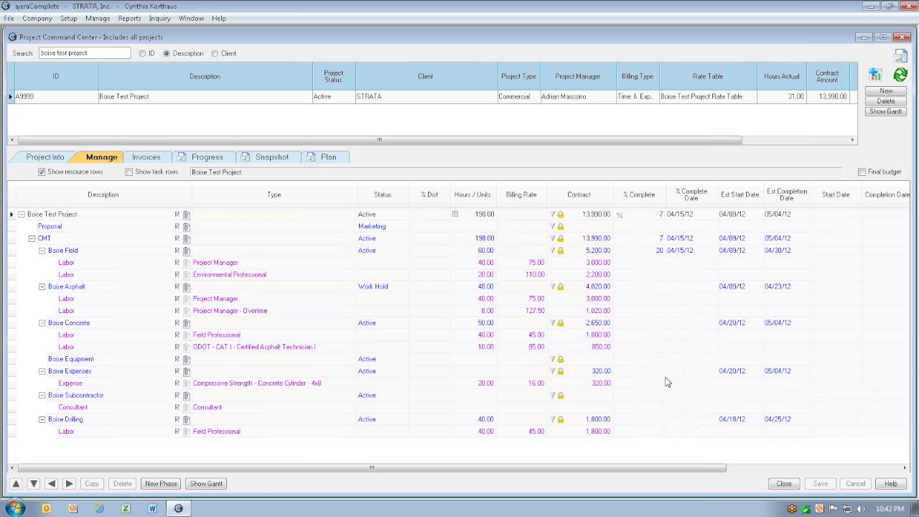
click(876, 75)
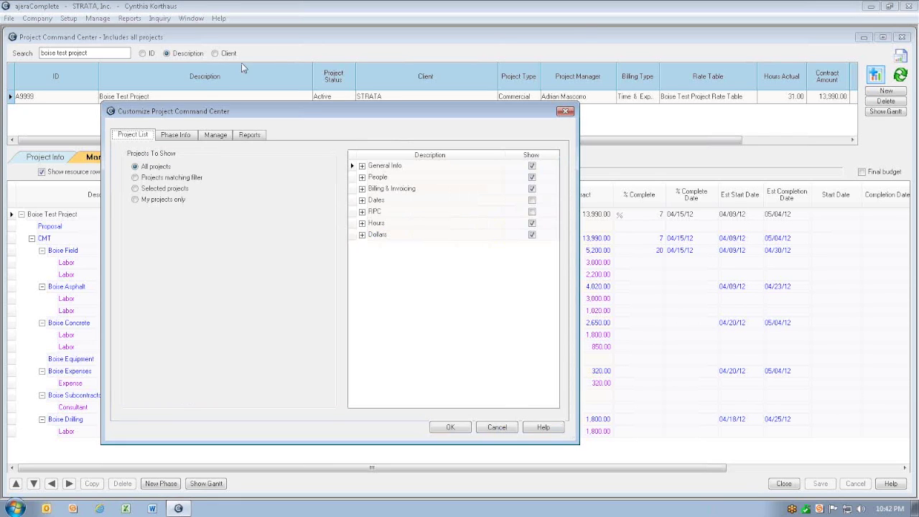
click(218, 135)
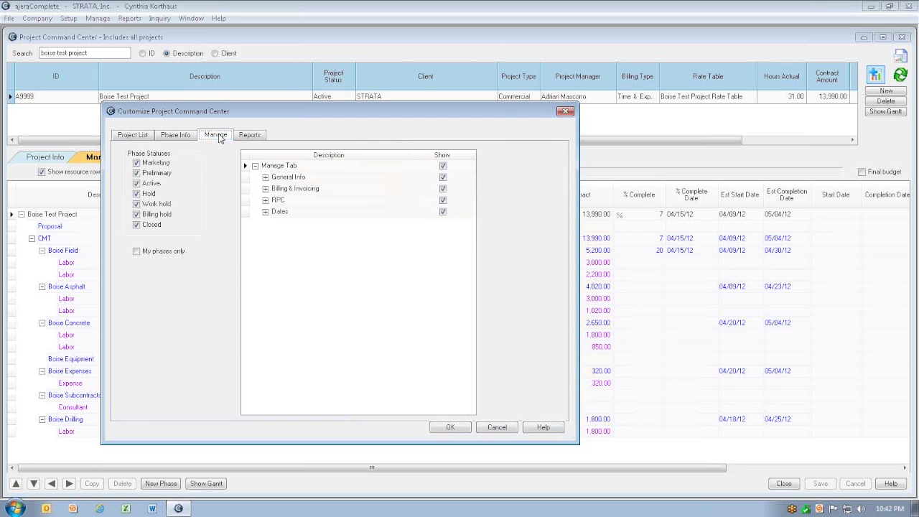
click(265, 178)
click(265, 178)
click(264, 201)
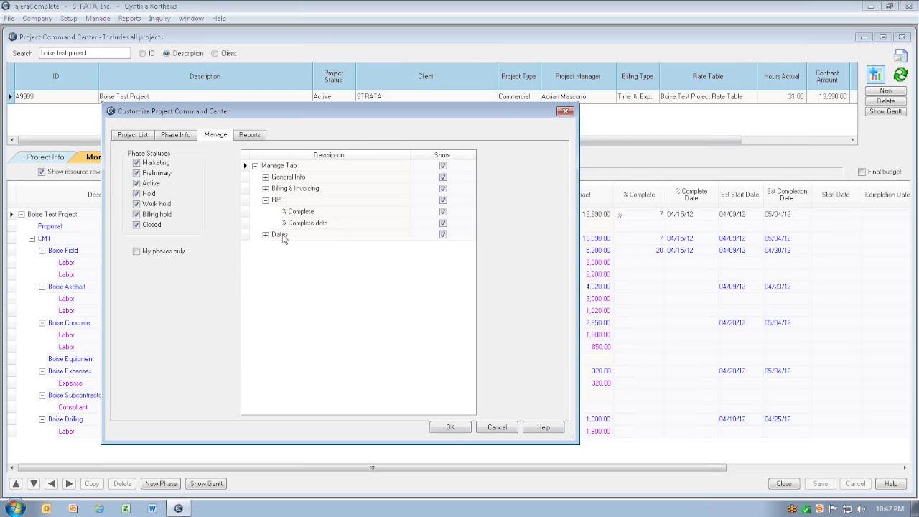
click(265, 235)
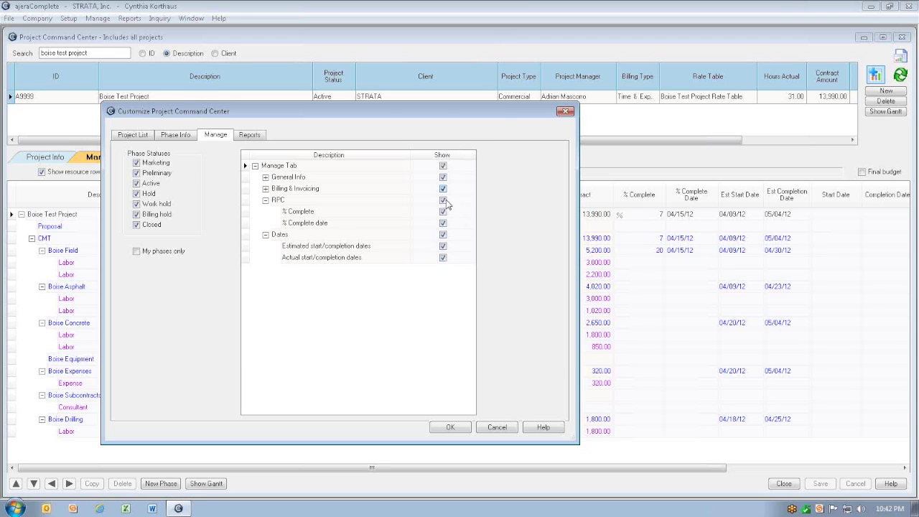
click(450, 427)
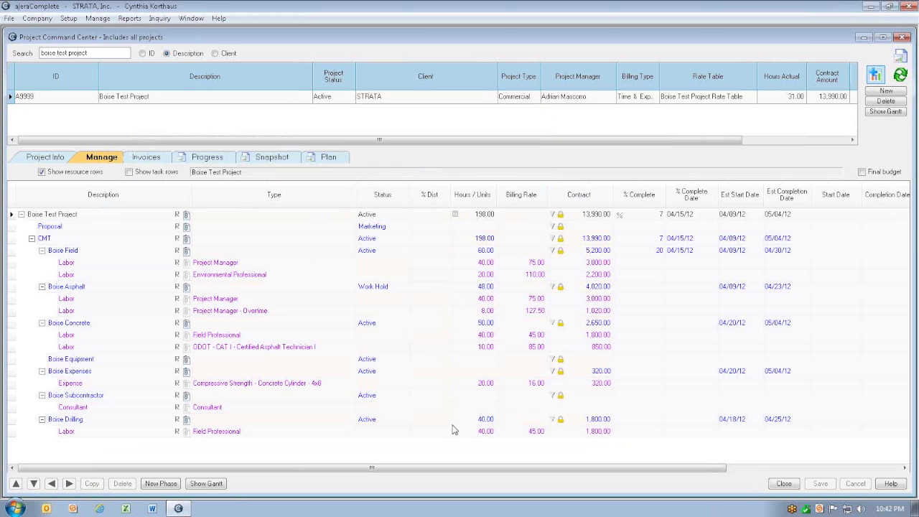
View Boise Test Project's plan report and check which file formats it can be exported to
click(327, 158)
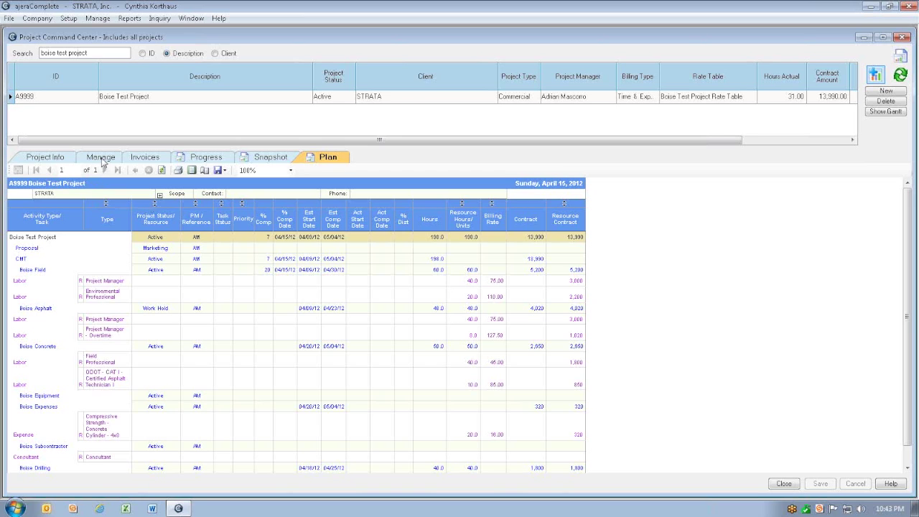
click(224, 172)
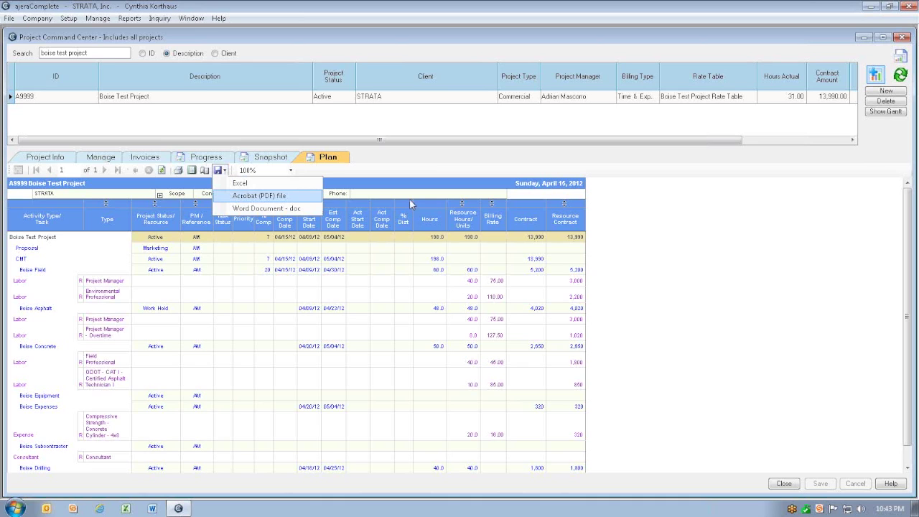
click(679, 210)
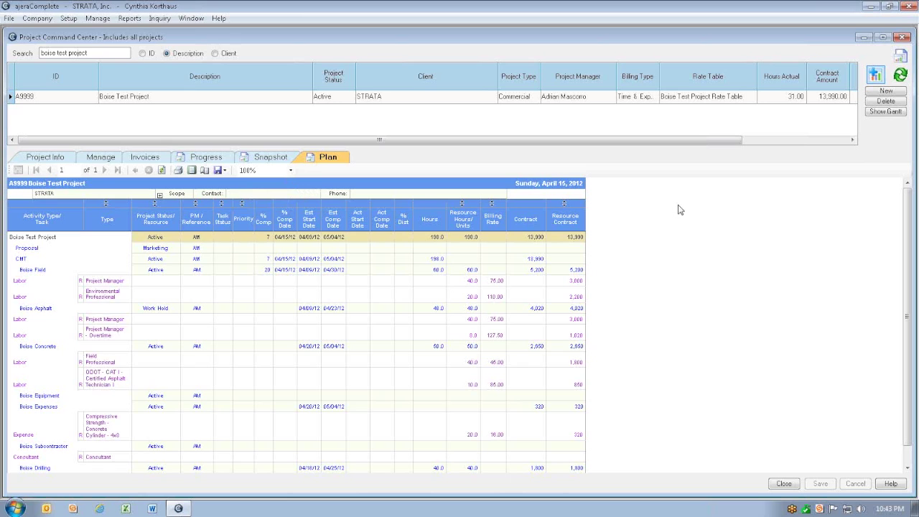
View the project's snapshot report, inspect the Boise Field phase's detail, and return to the parent report
click(280, 159)
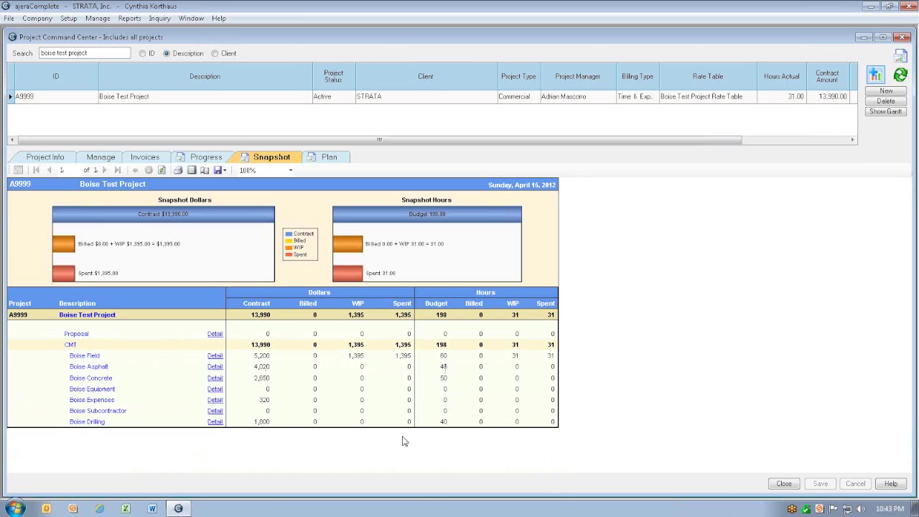
click(215, 356)
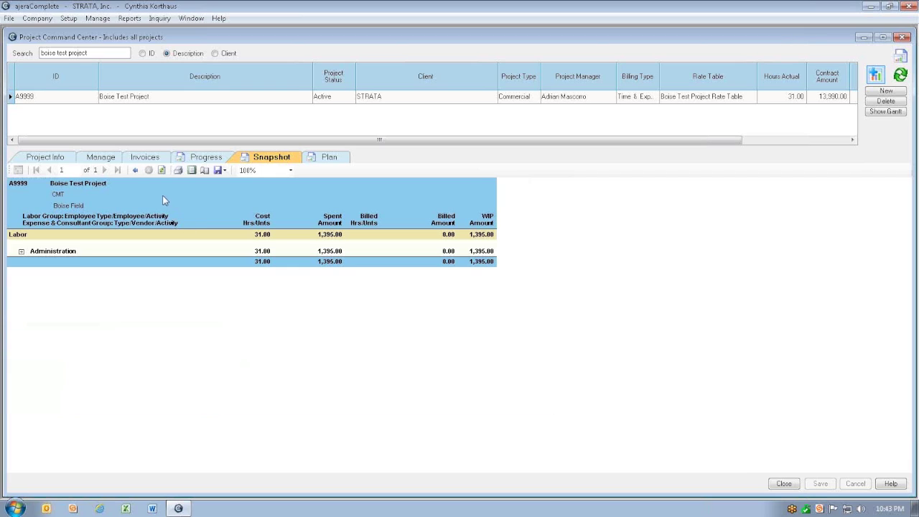
click(135, 171)
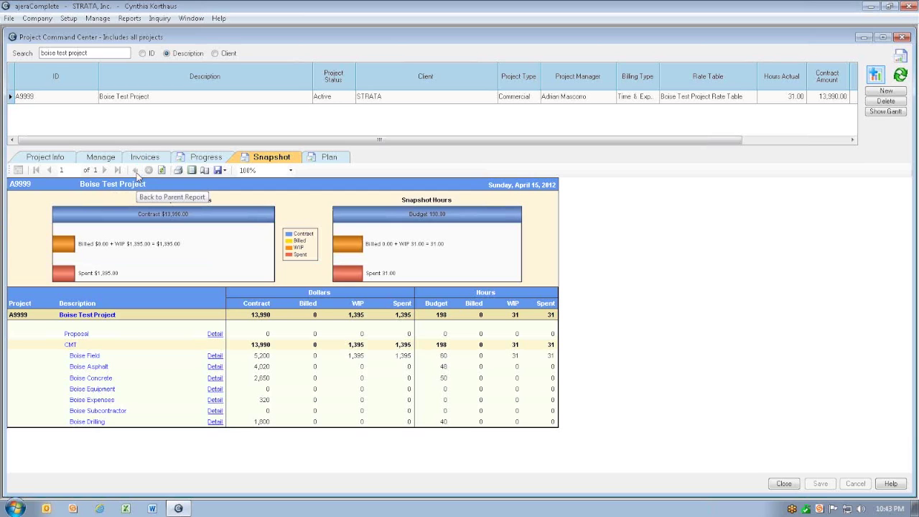
Review the project's progress report against the phase grid's dates and percent complete, ending on the plan report
click(194, 159)
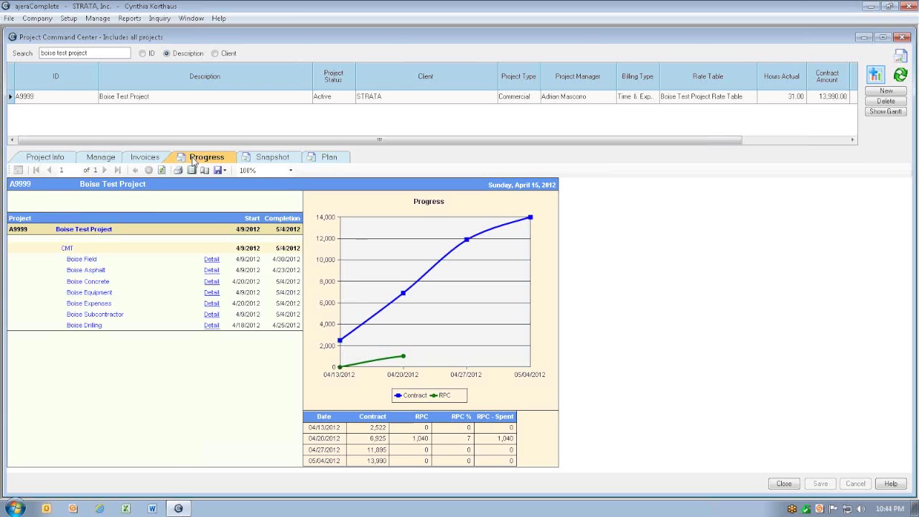
click(114, 160)
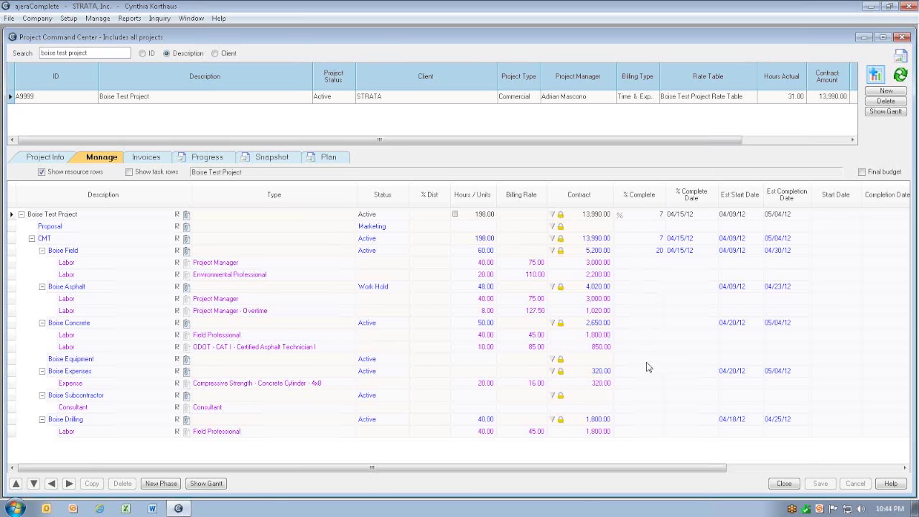
click(206, 159)
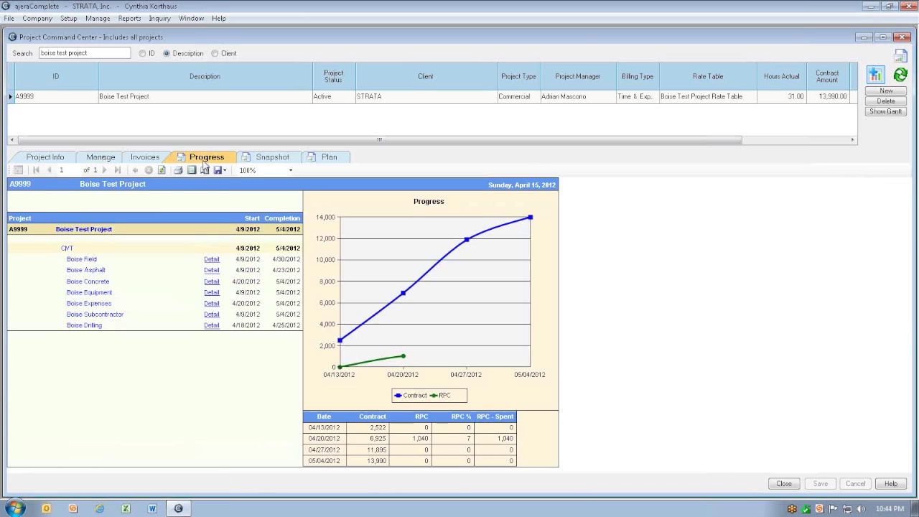
click(325, 158)
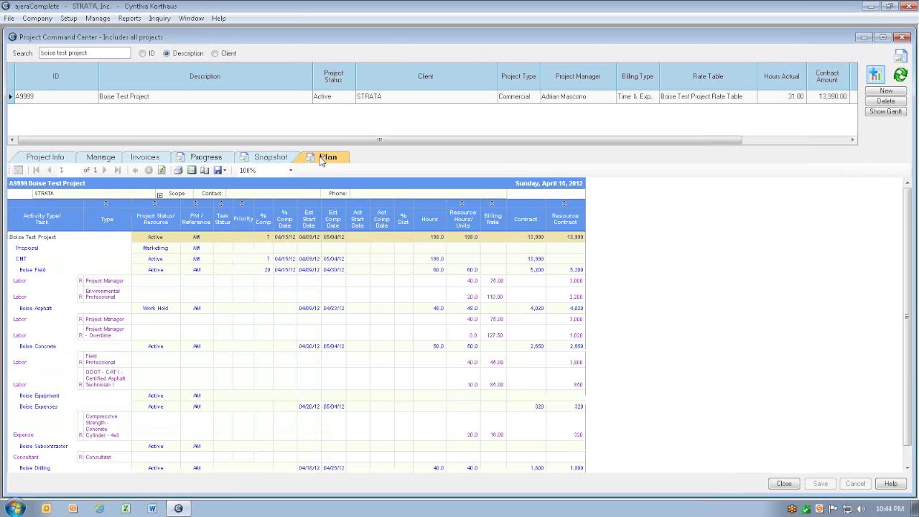